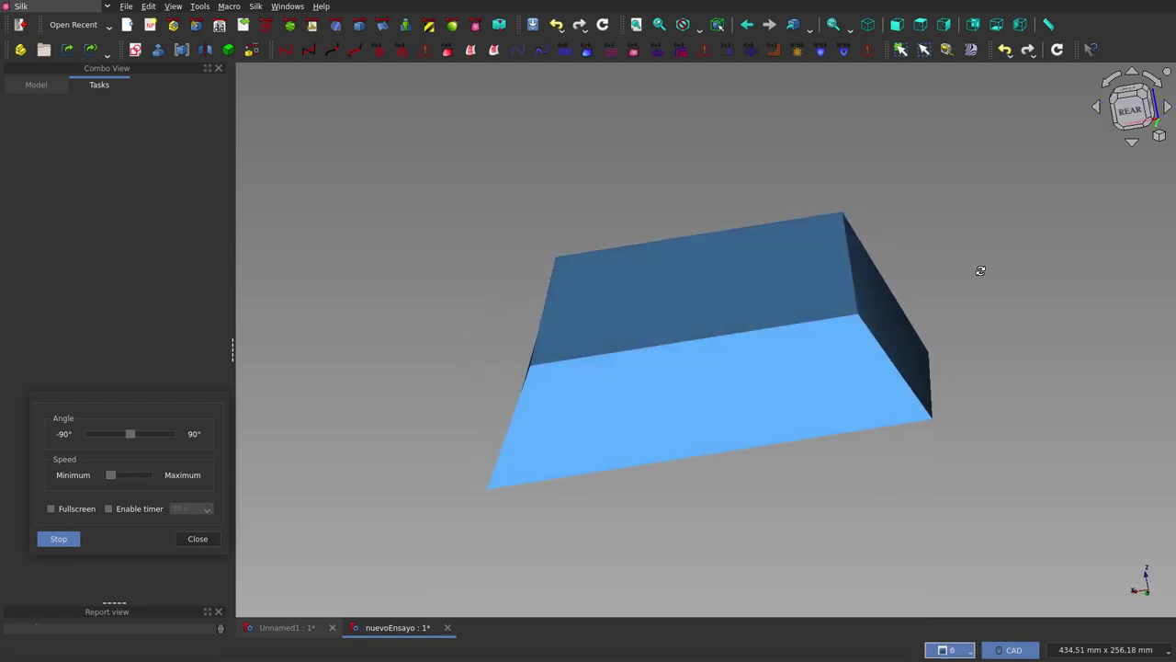
Step: Toggle the zebra display, then start the Silk turntable so the rounded box spins continuously
left_click(972, 50)
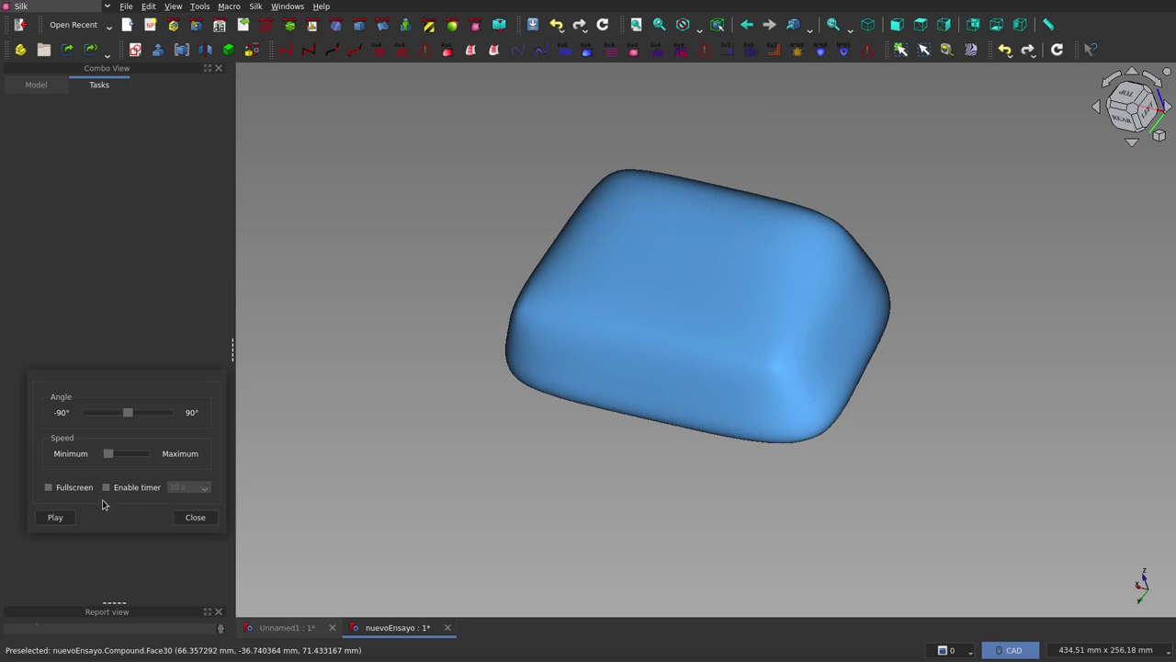
left_click(55, 517)
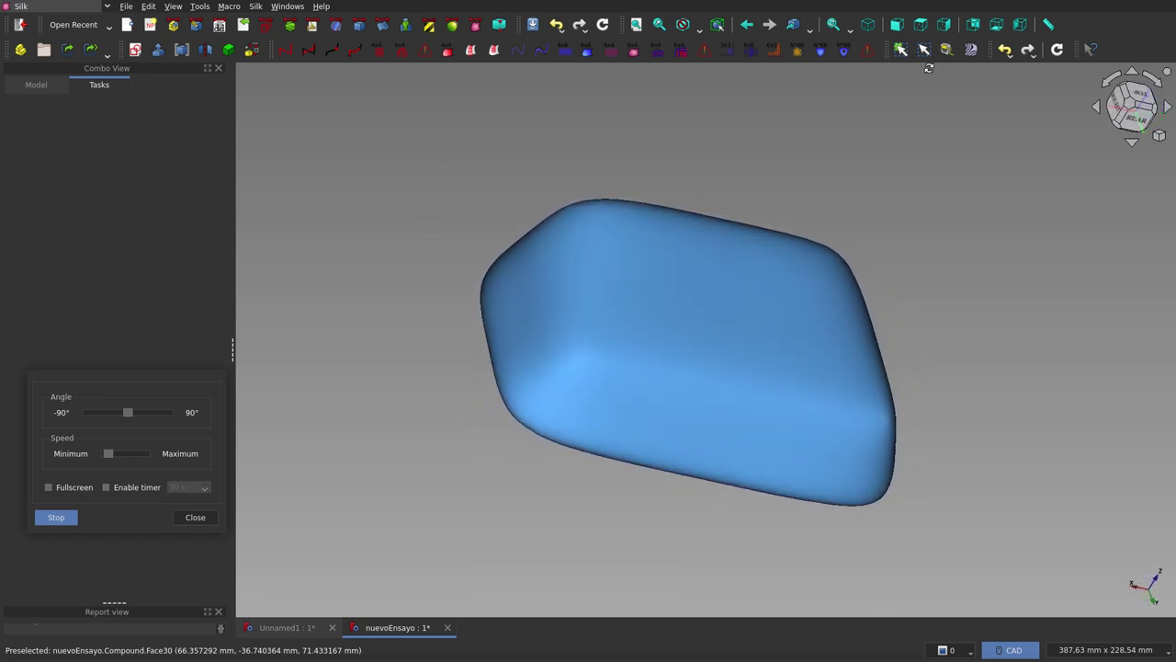
Step: Apply the black zebra stripe texture from the Silk toolbar to the spinning rounded box
left_click(972, 51)
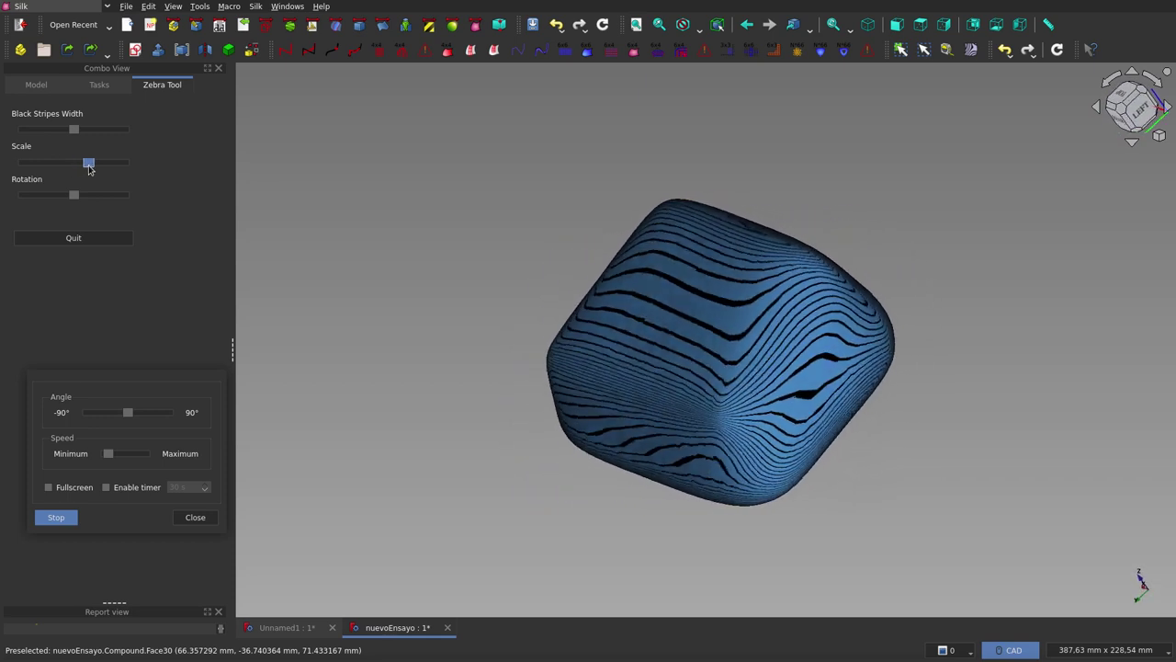
Step: Nudge the zebra Scale slider slightly right for denser, thinner stripes
left_click_drag(88, 166, 95, 167)
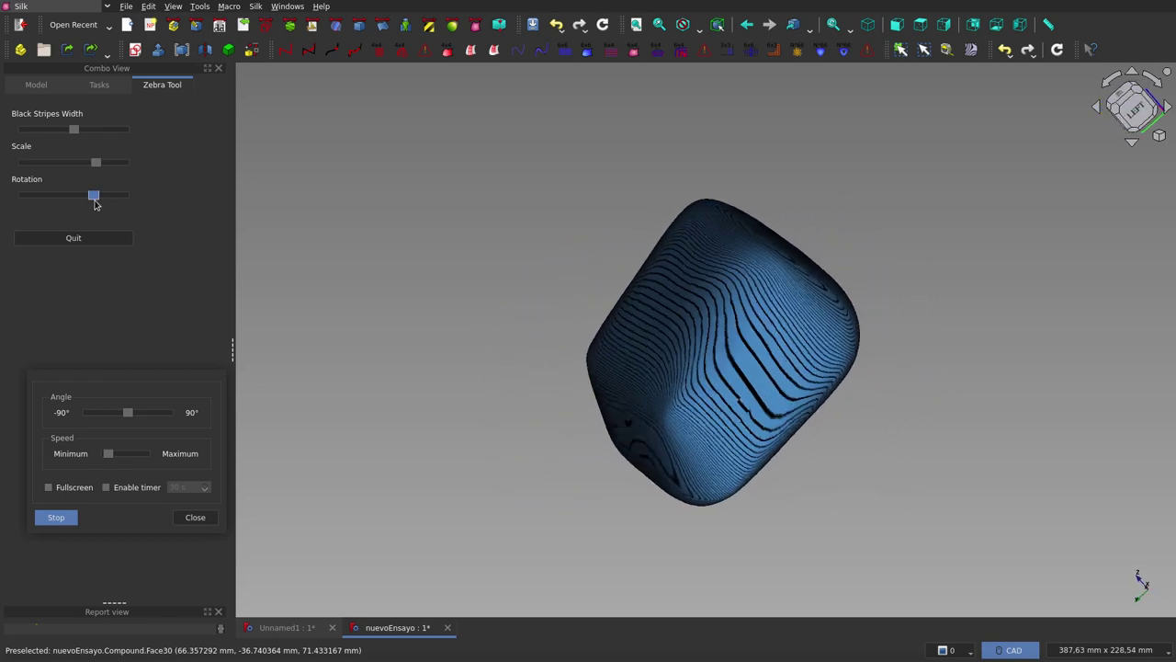
Step: Adjust the zebra Rotation slider so the stripes run diagonally across the box
left_click_drag(95, 204, 103, 207)
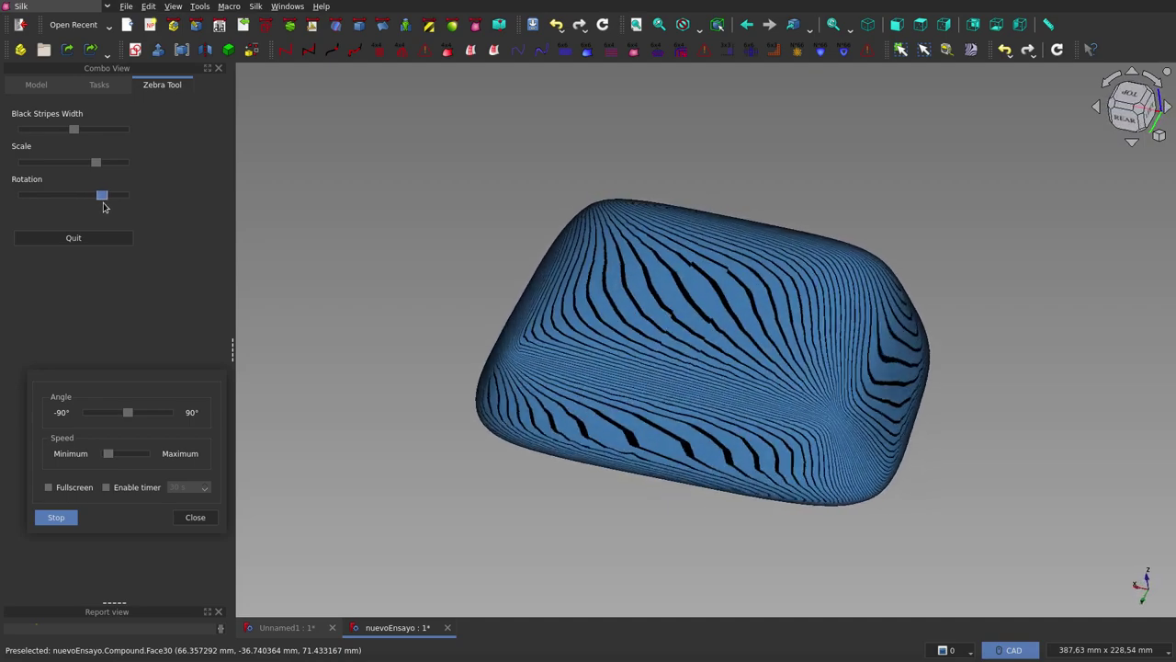